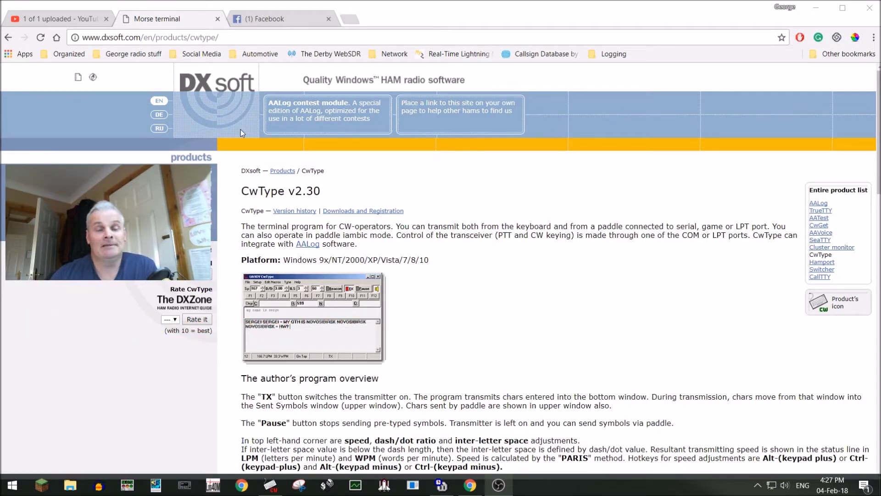
Read through the CwType v2.30 product page in the browser and switch to the CwType program.
scroll(386, 244, "down", 8)
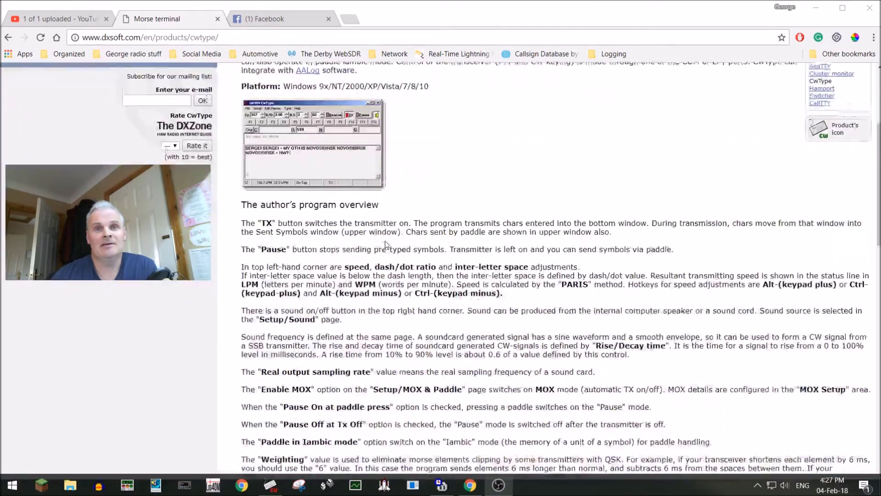
scroll(386, 243, "down", 12)
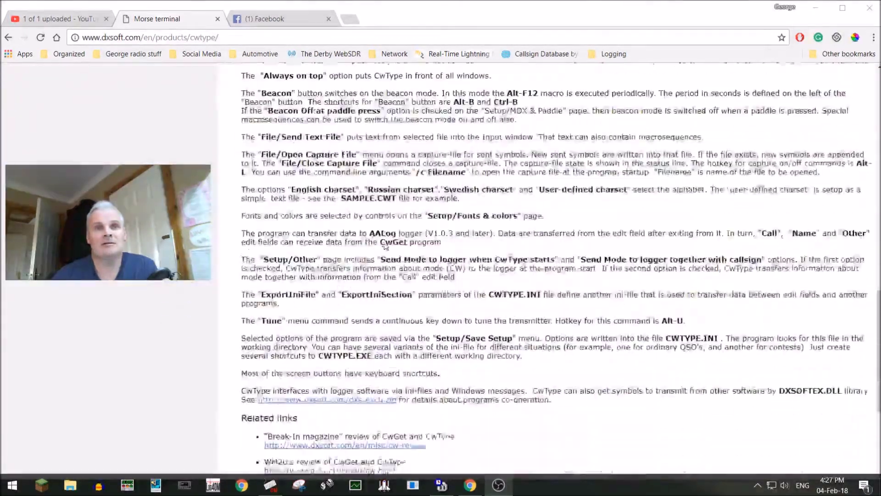
scroll(386, 245, "up", 15)
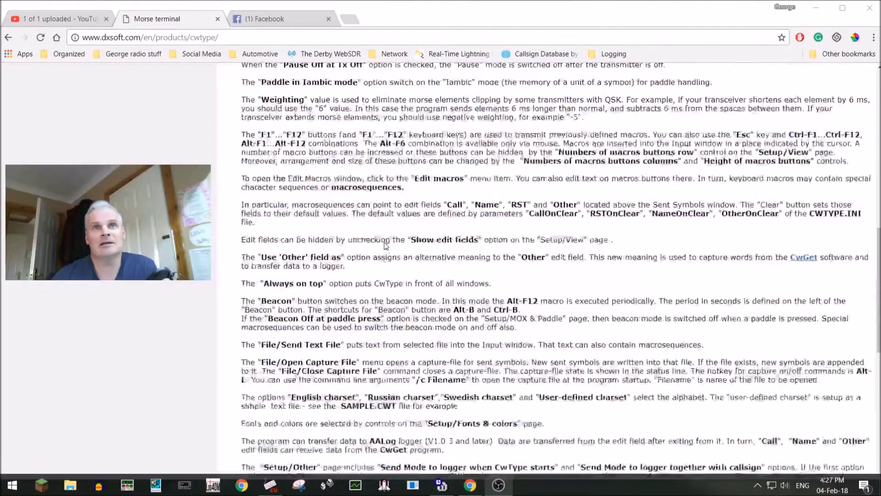
scroll(384, 246, "up", 4)
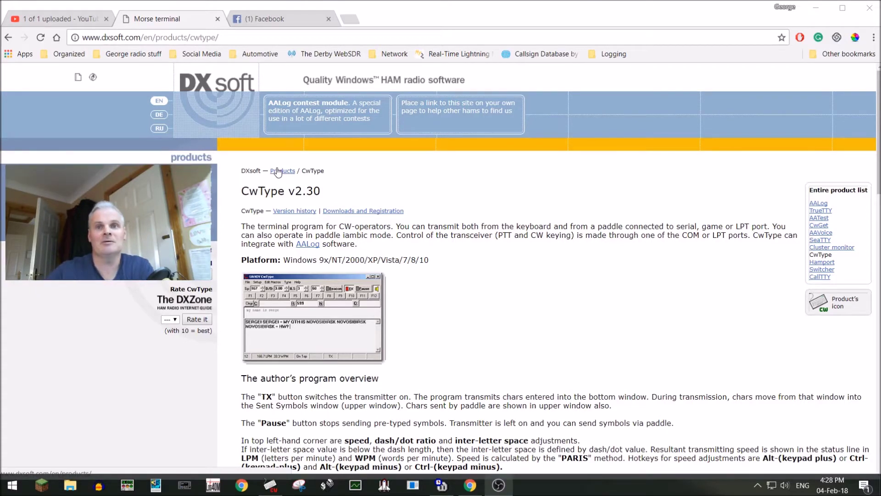
left_click(475, 491)
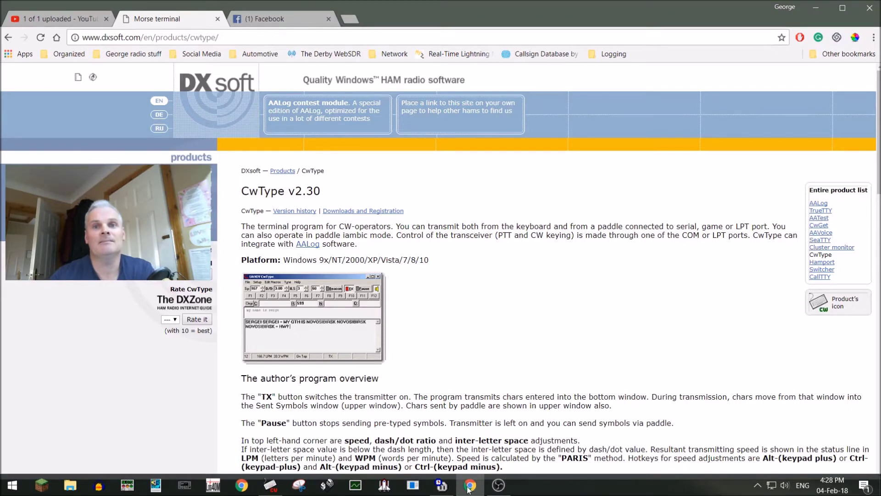
left_click(470, 490)
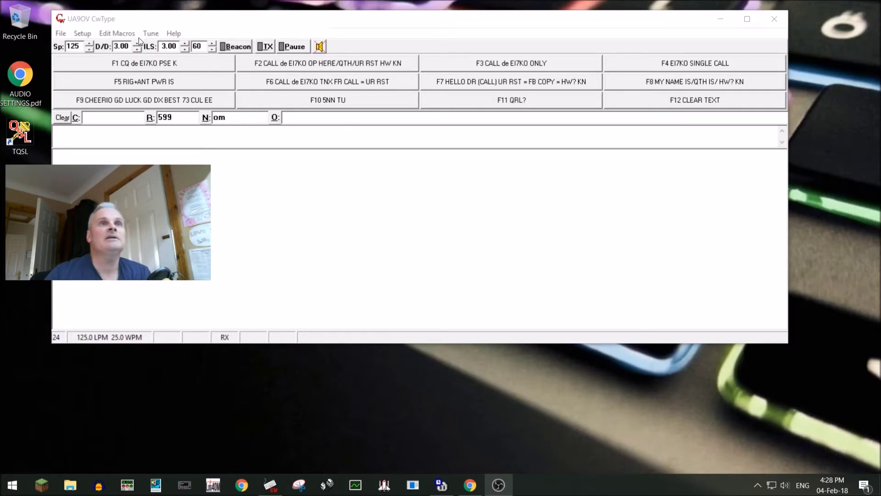
Open the CwType help contents in a maximized window and view the topic on connecting a computer with a transceiver.
left_click(174, 33)
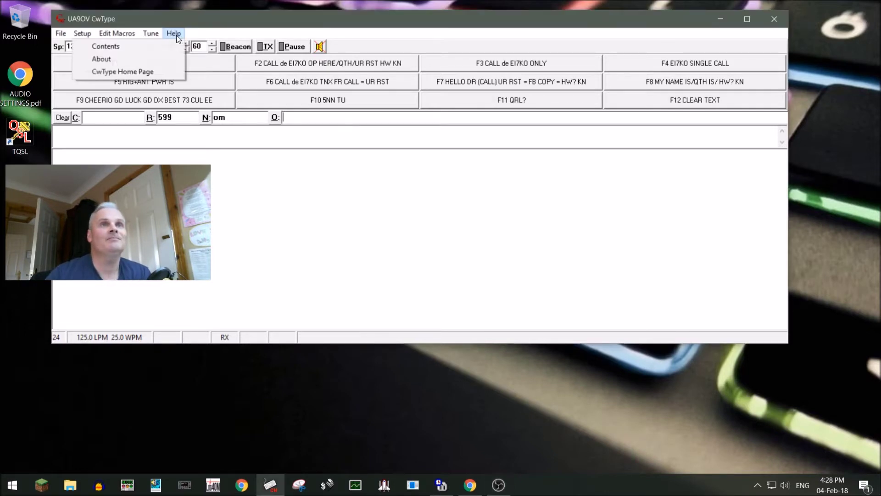
left_click(119, 46)
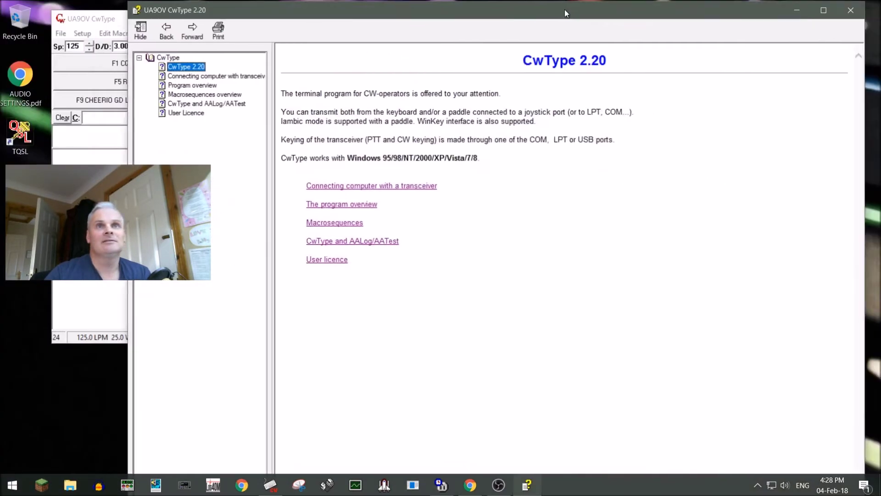
double_click(566, 11)
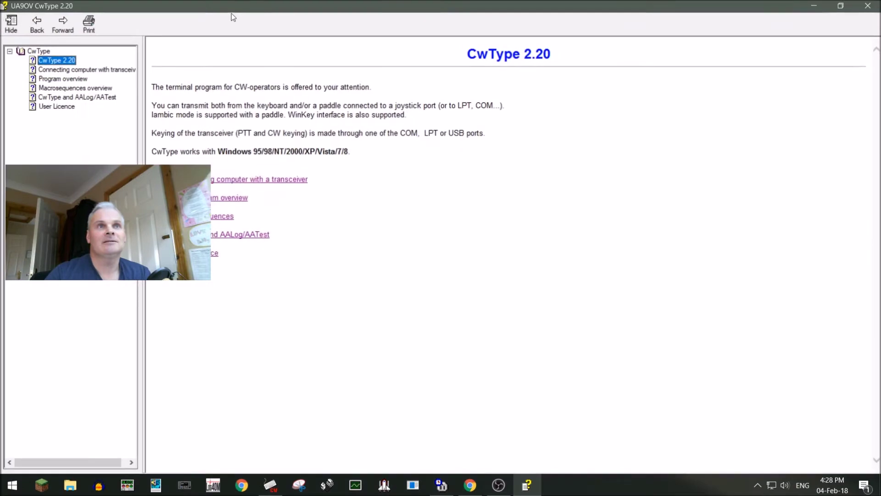
left_click(32, 69)
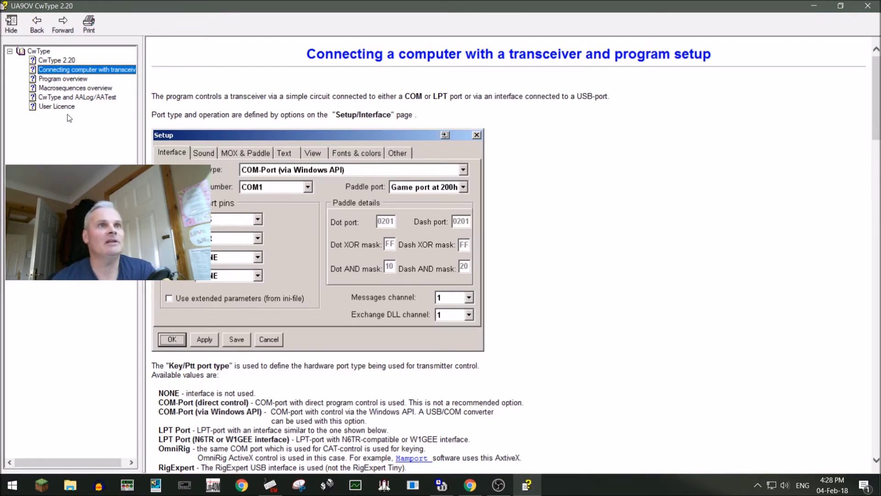
Review the Macrosequences overview and User Licence help topics, and close the help.
left_click(42, 90)
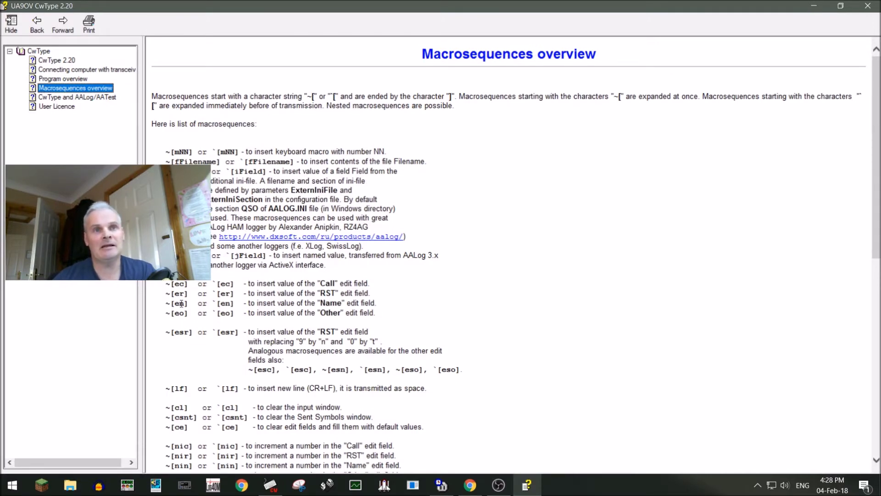
scroll(277, 305, "down", 7)
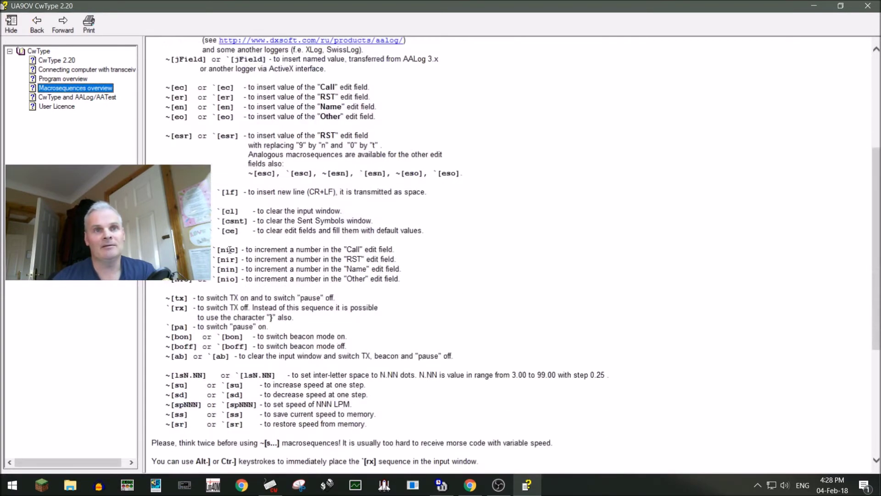
scroll(277, 305, "down", 8)
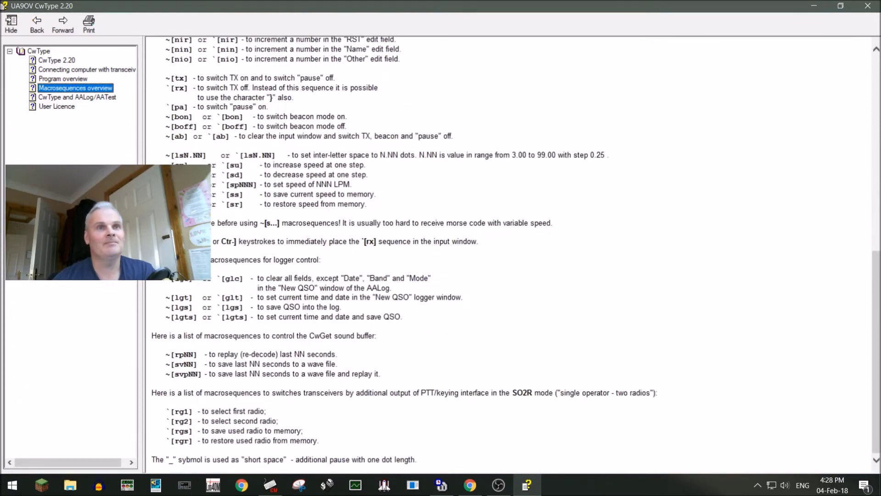
scroll(223, 155, "up", 15)
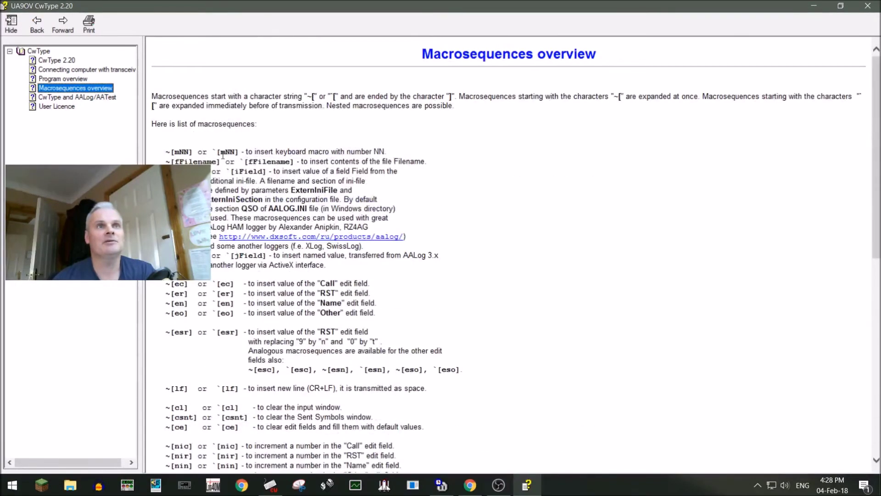
left_click(59, 107)
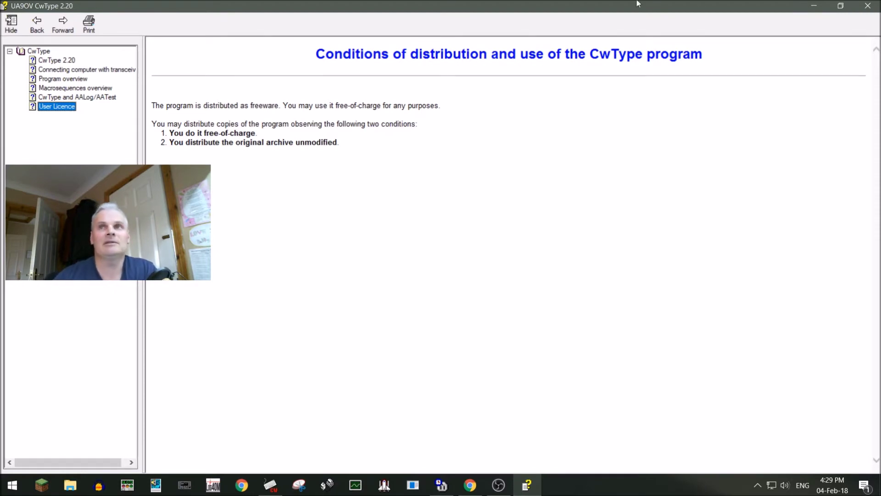
left_click(868, 6)
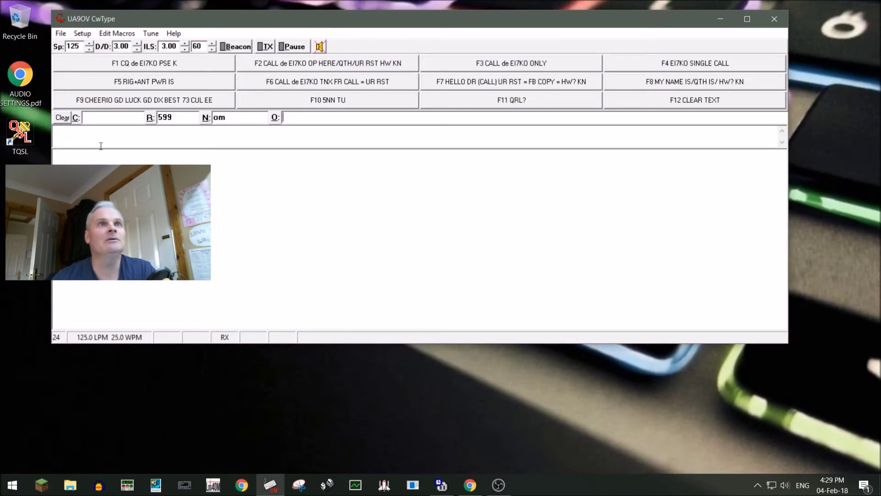
Open the CwType setup and review the interface port settings and the available output sound cards.
left_click(82, 33)
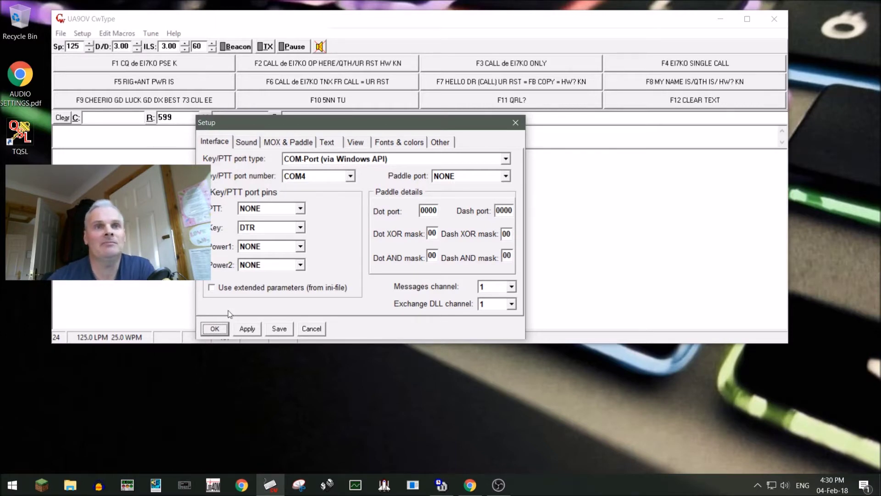
left_click(245, 144)
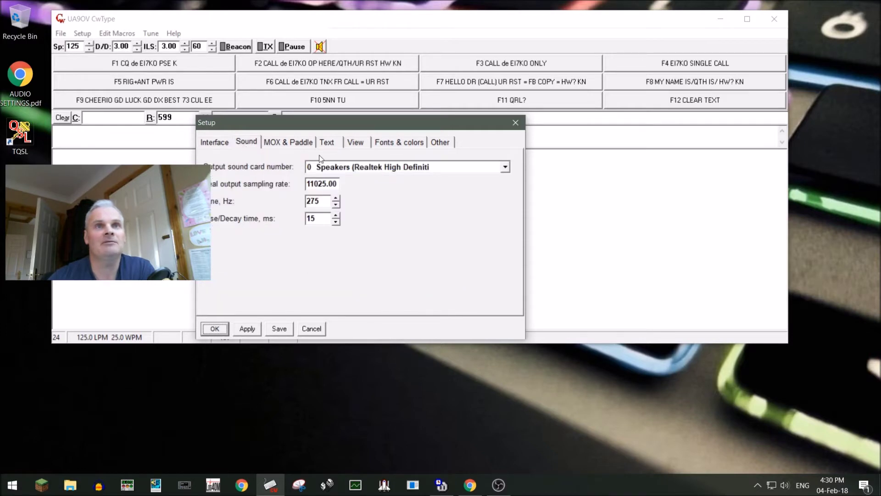
left_click(504, 167)
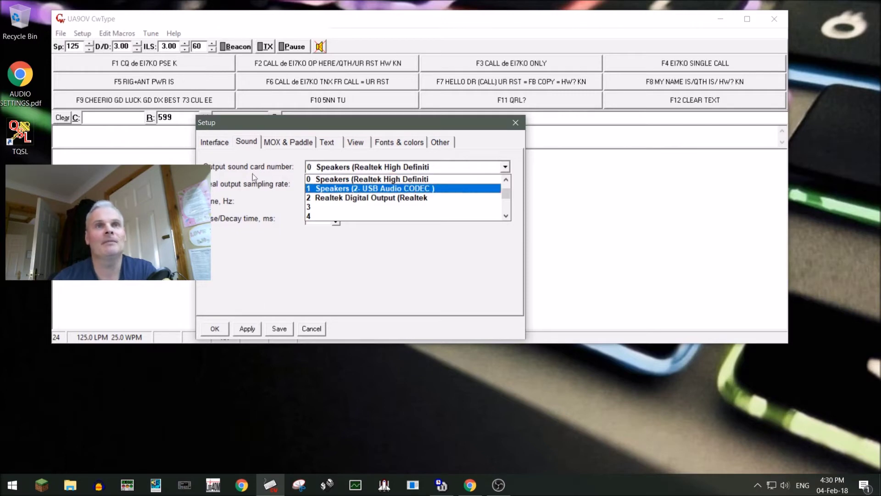
left_click(274, 145)
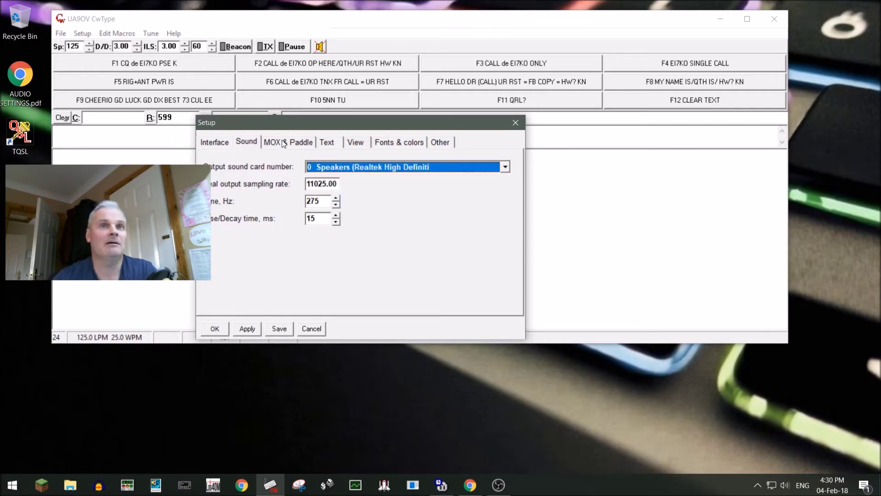
Review the MOX & Paddle, Text, View, and Fonts & colors settings, moving the Setup dialog clear of the macro buttons.
left_click(284, 143)
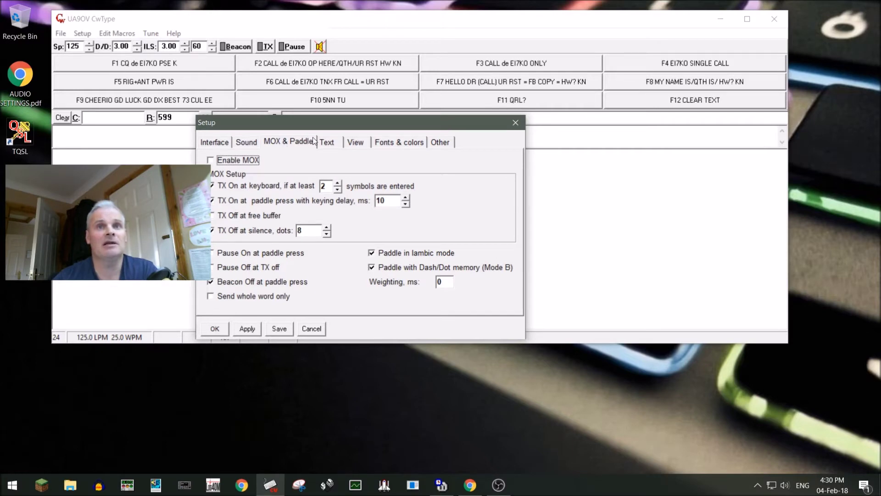
left_click(328, 145)
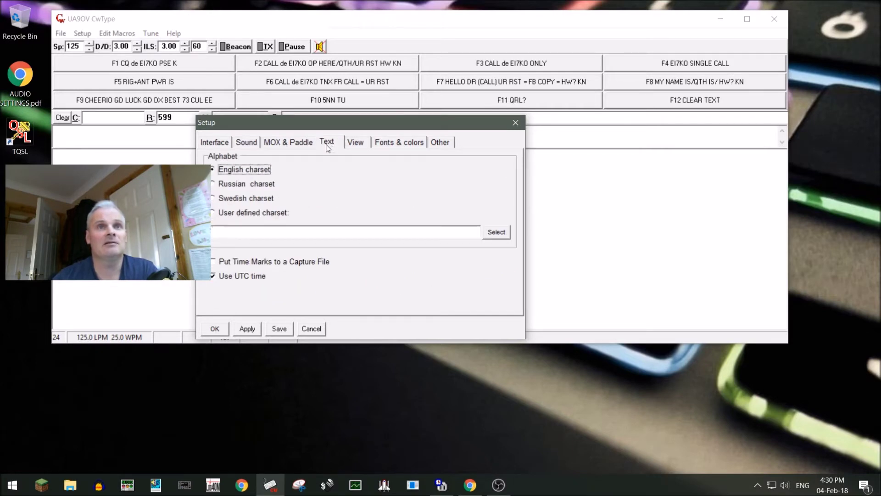
left_click(355, 146)
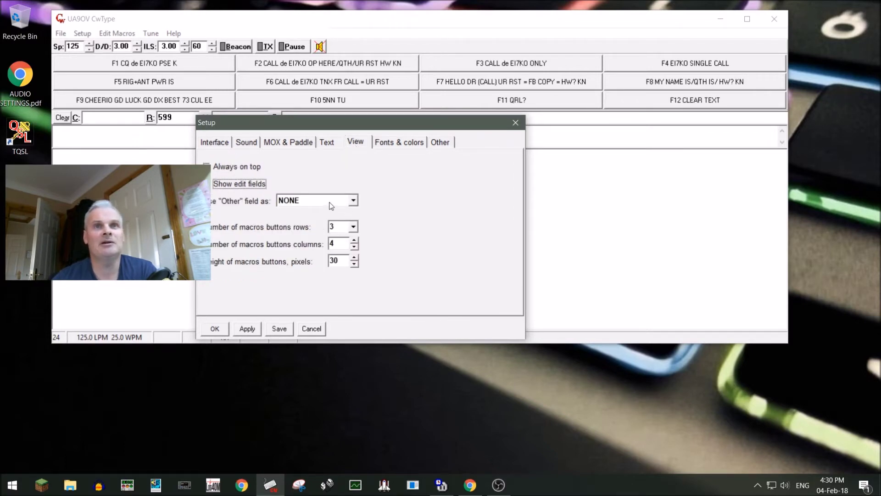
left_click_drag(351, 131, 343, 189)
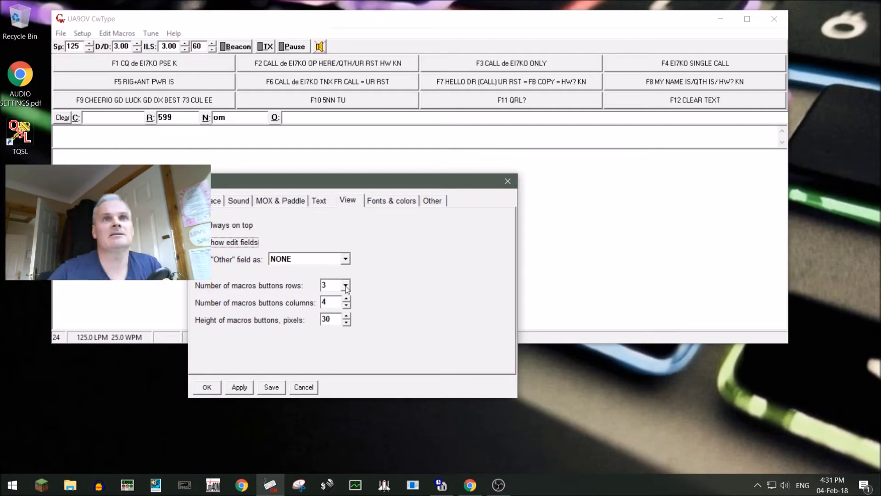
left_click(378, 200)
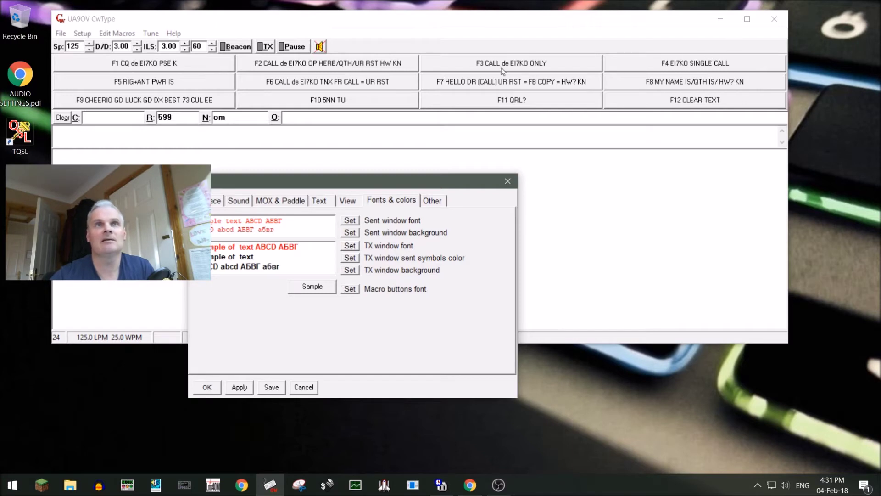
Insert the SINGLE CALL macro into the input window and transmit it, switching the transmitter on and off.
left_click(668, 65)
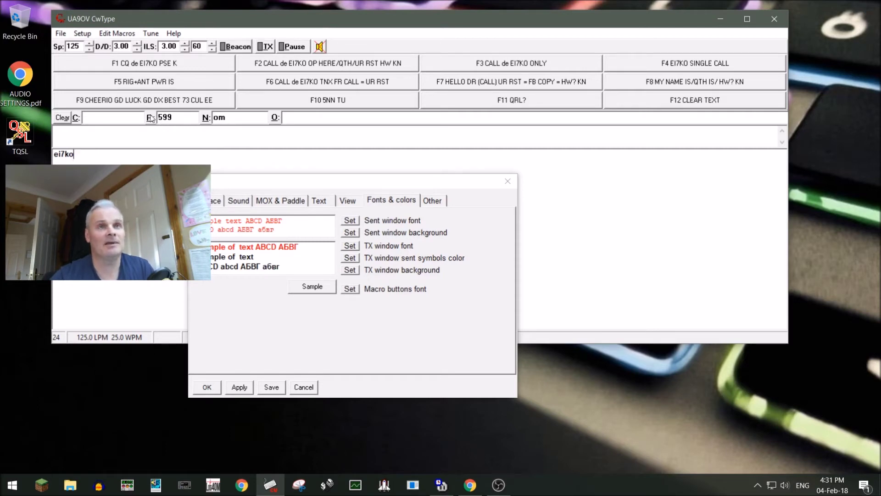
left_click(267, 47)
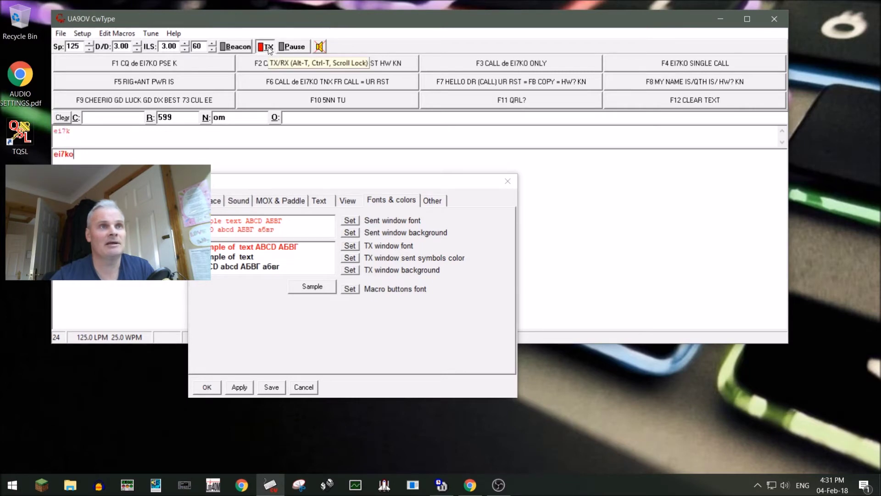
left_click(268, 47)
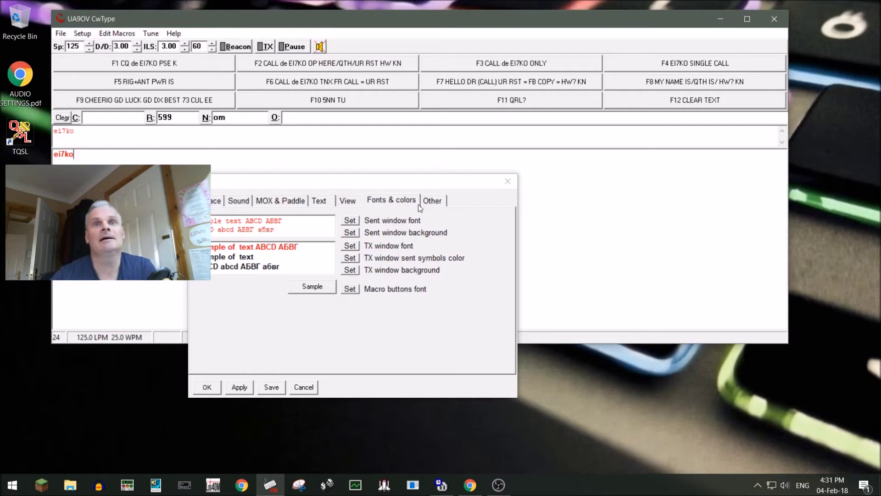
View the Other setup options for sending mode to the logger, accept the setup, and clear the input window with the CLEAR TEXT macro.
left_click(432, 201)
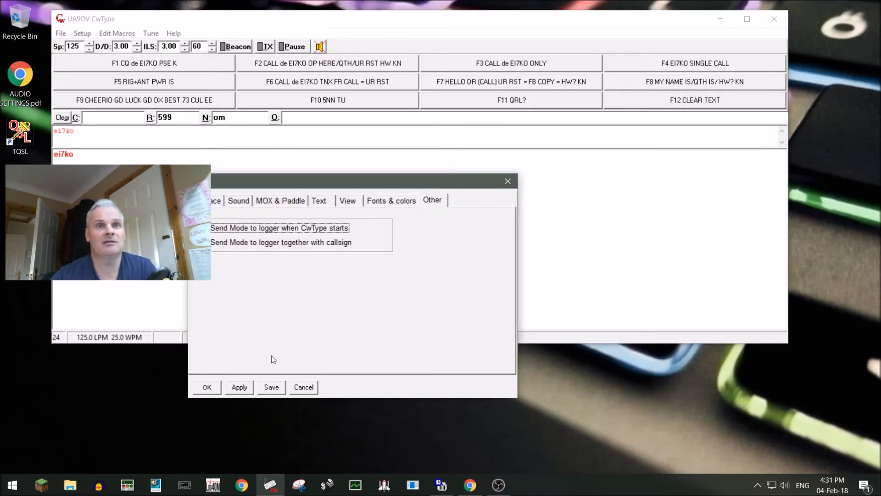
left_click(208, 387)
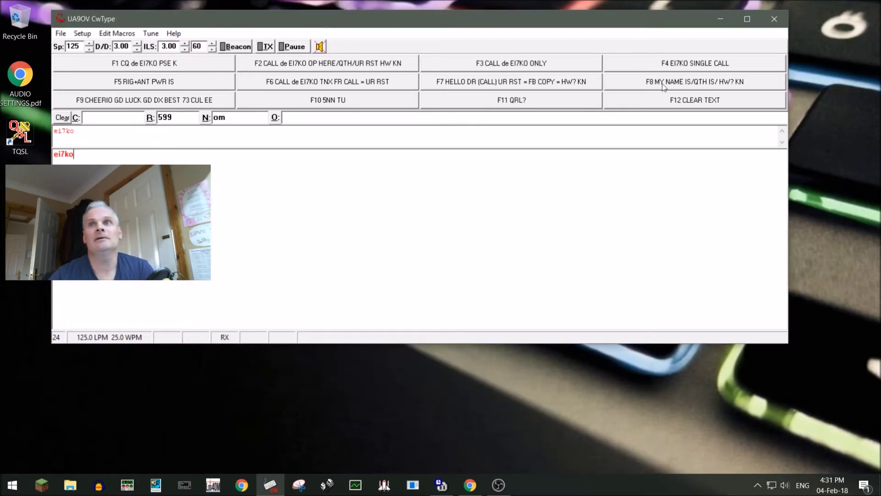
left_click(675, 101)
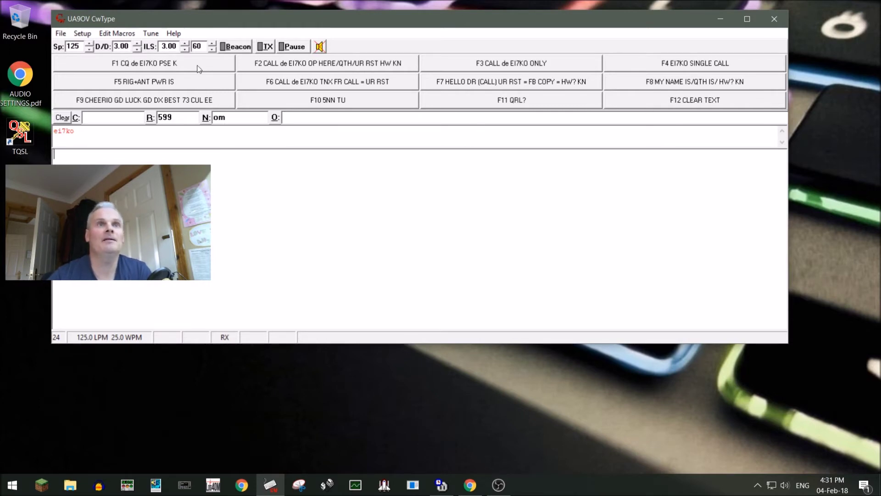
Examine the macro definitions in a widened Edit Macros window, including the F10 text, and close it without saving.
left_click(112, 35)
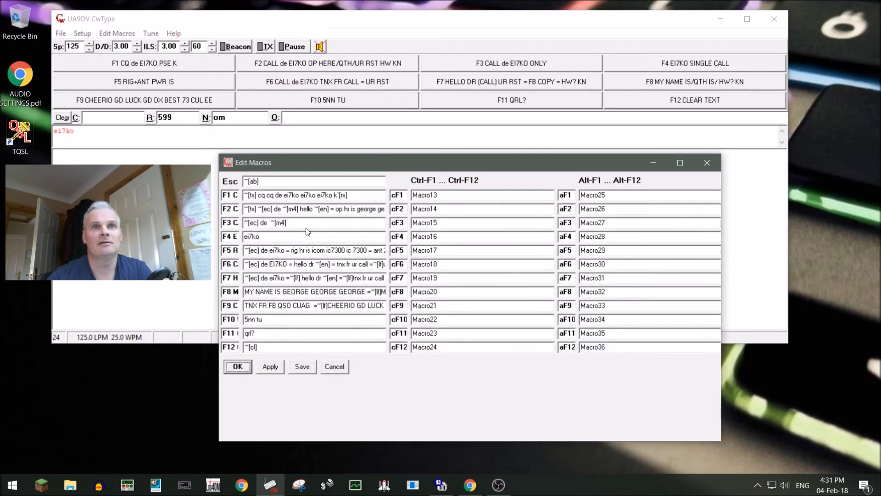
left_click_drag(219, 245, 49, 245)
left_click_drag(720, 251, 863, 251)
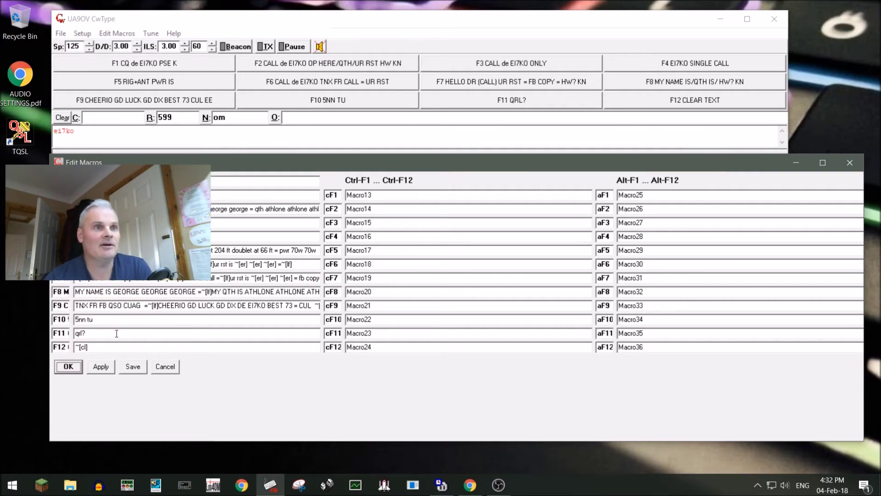
left_click_drag(106, 319, 46, 325)
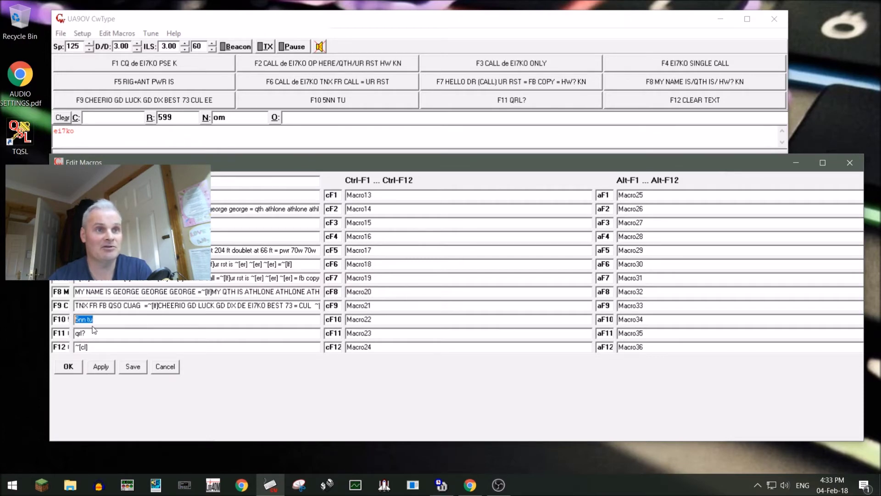
left_click(849, 163)
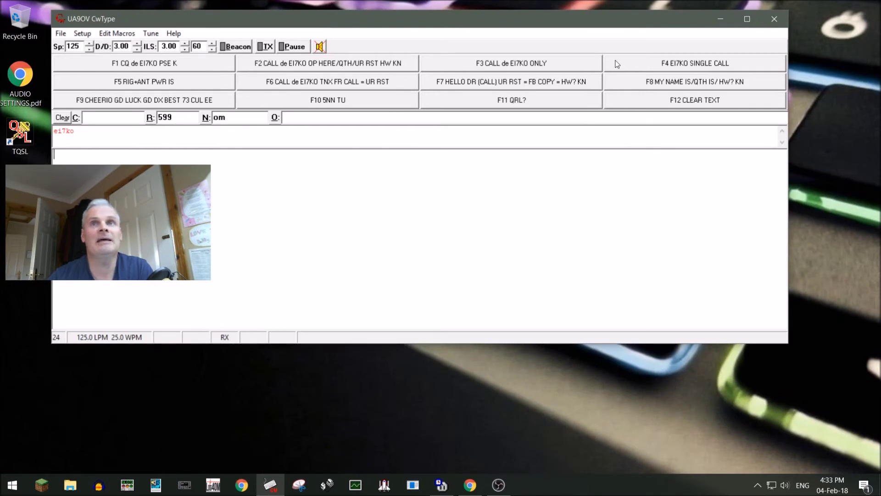
View the F1 macro's quick edit window and close it unchanged, and start and stop the tune signal.
right_click(193, 68)
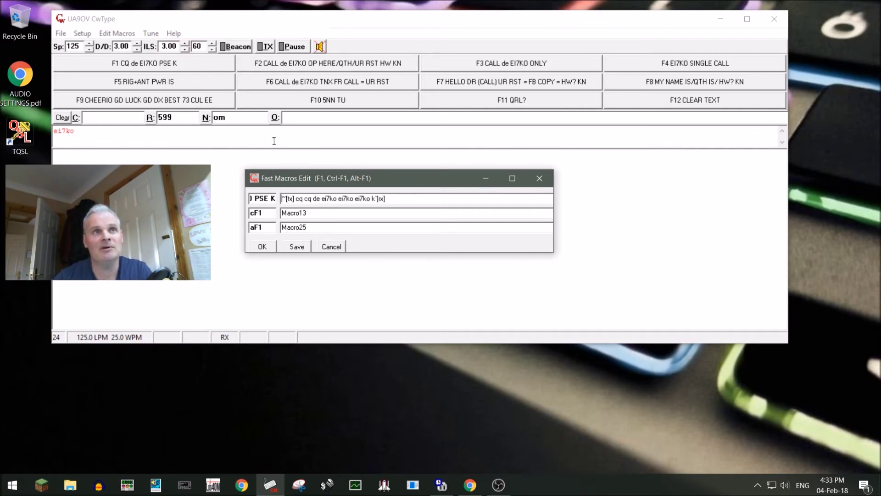
left_click(541, 180)
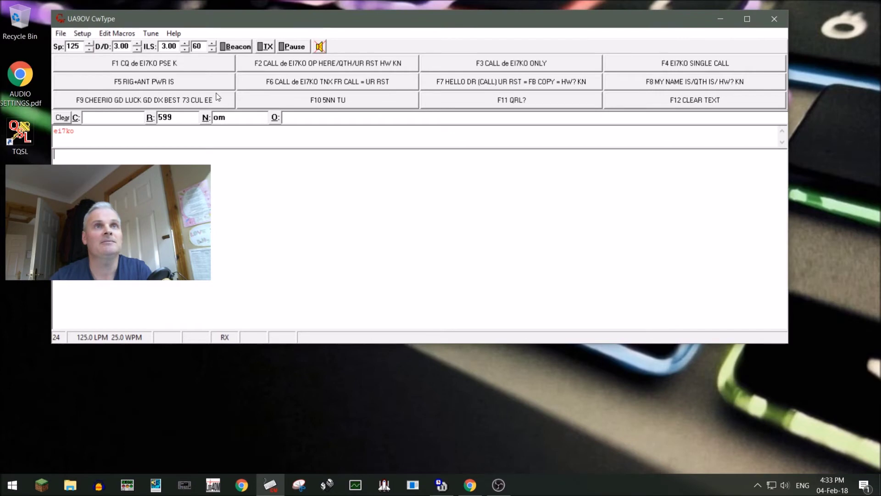
left_click(148, 32)
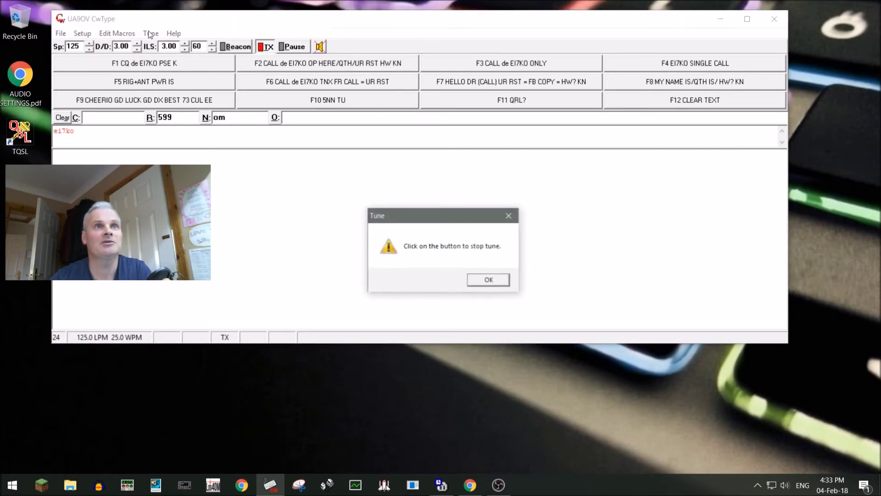
left_click(488, 280)
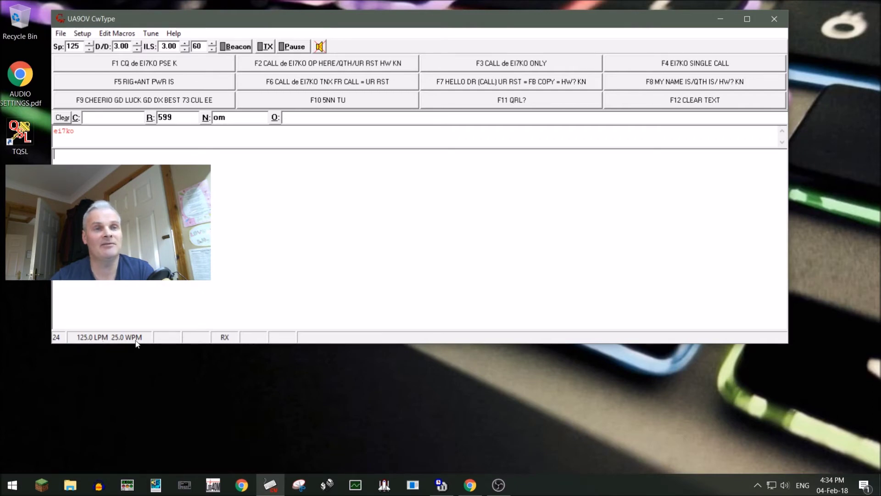
Try higher and lower sending speeds and leave the speed set to 143.
left_click(89, 44)
left_click(90, 44)
left_click(90, 44)
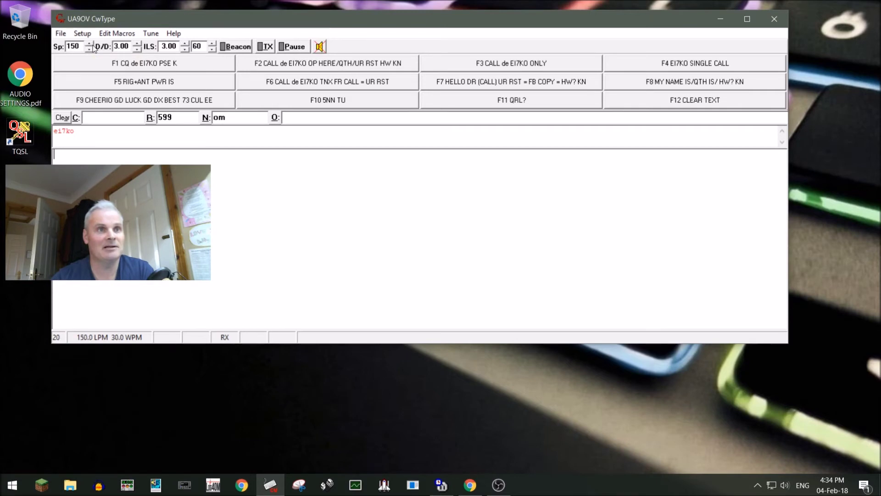
left_click(90, 49)
left_click(90, 49)
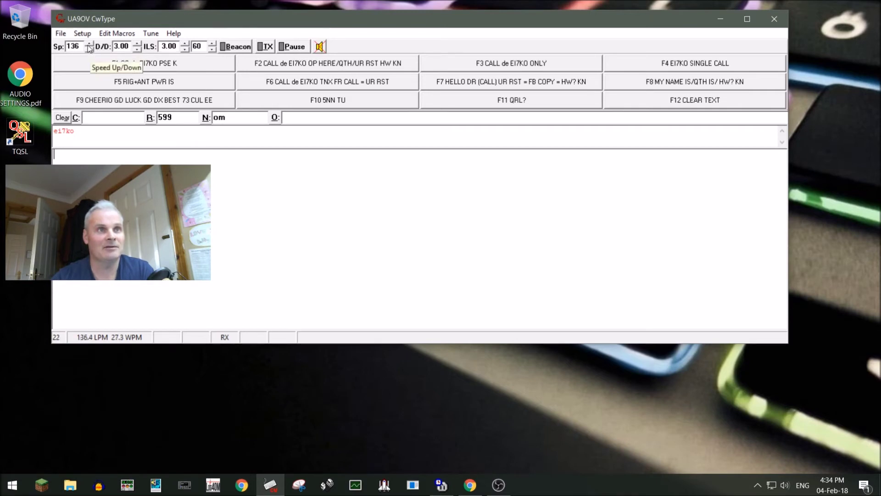
left_click(90, 45)
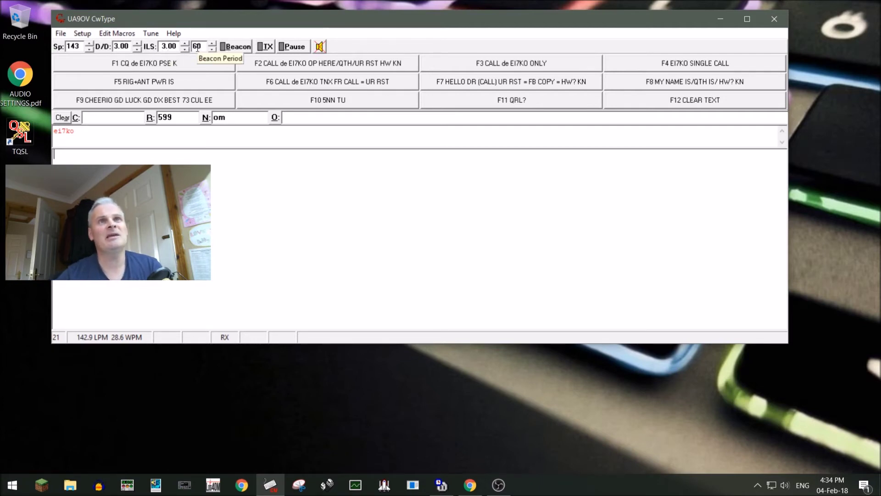
Switch the transmitter on, toggle the sound, and transmit the F1 CQ macro.
left_click(269, 48)
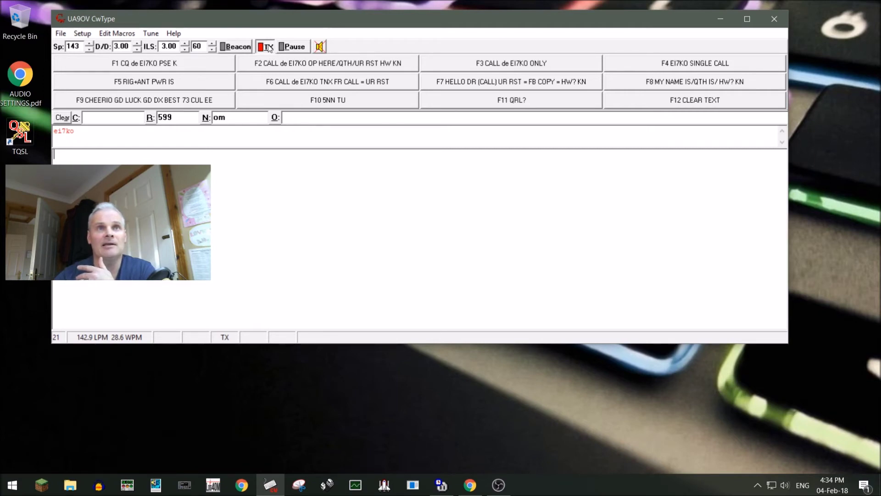
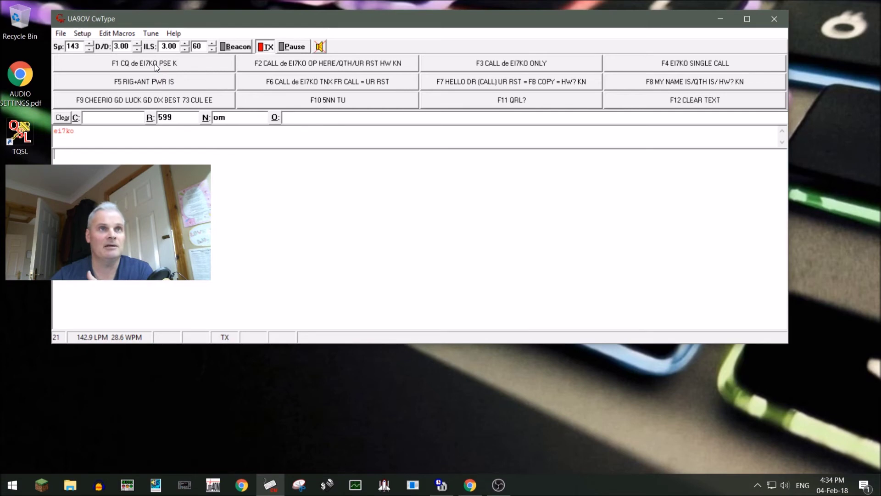
left_click(319, 46)
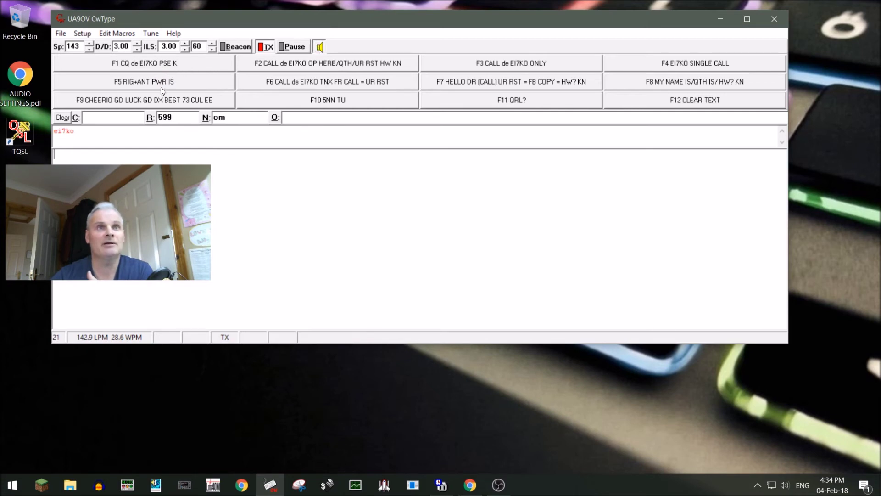
left_click(149, 67)
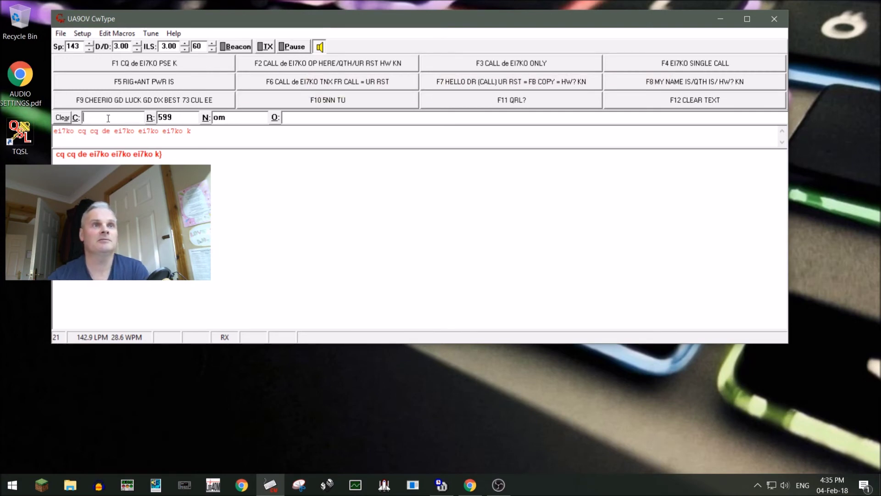
Enter the contact's callsign and name, and change the RST report to 5NN.
type("EI")
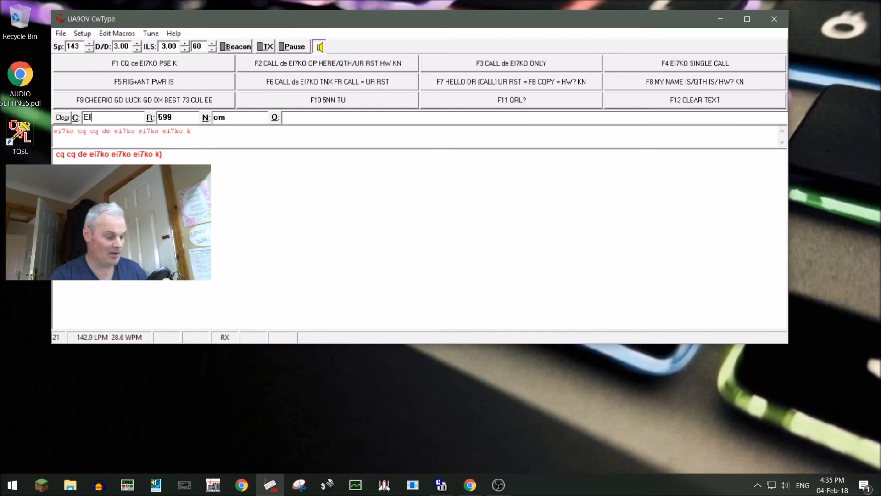
type("4GYB")
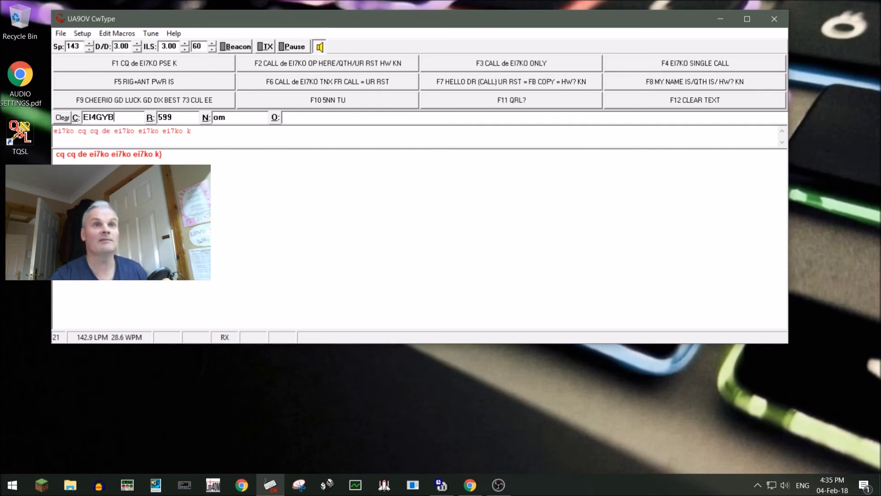
double_click(242, 121)
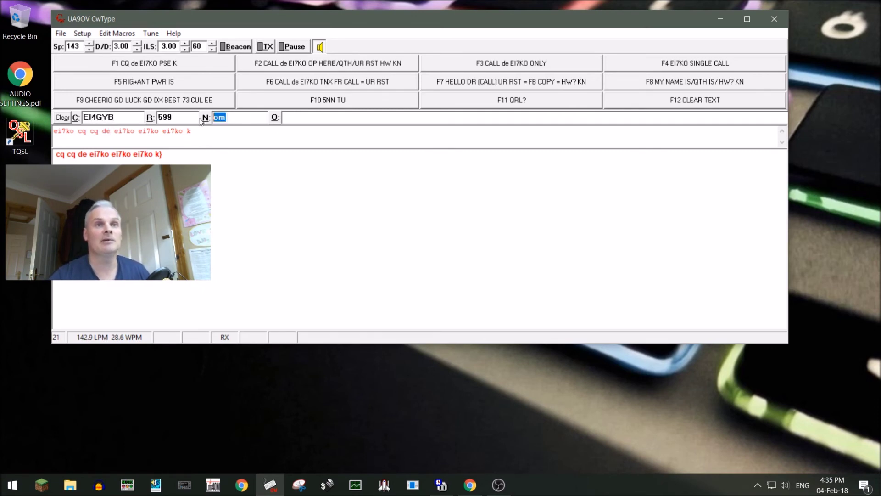
type("ROLY")
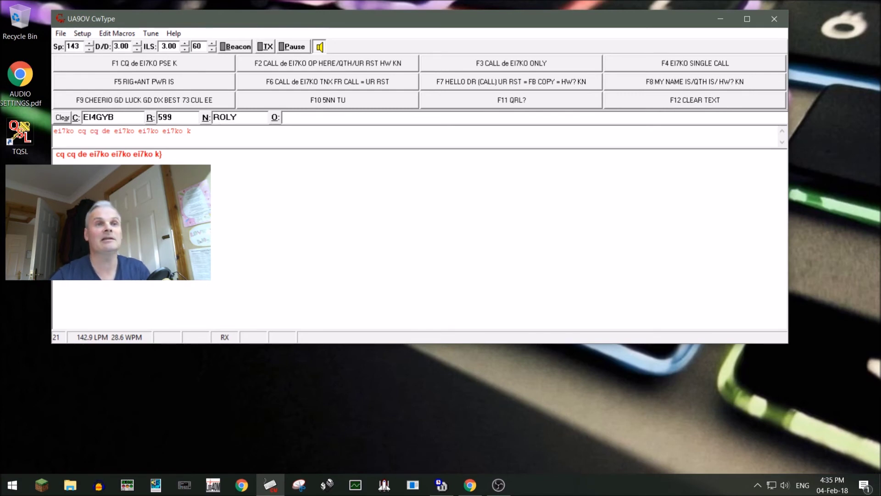
left_click(173, 115)
key("BackSpace")
key("BackSpace")
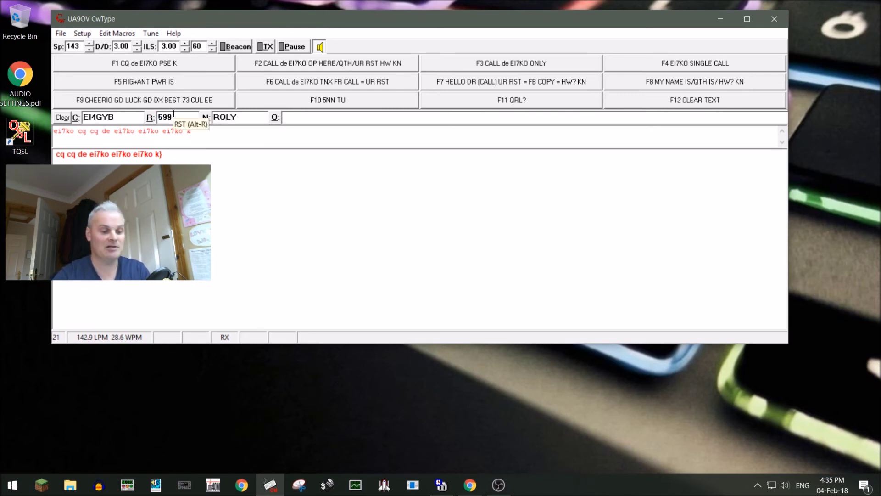
type("NN")
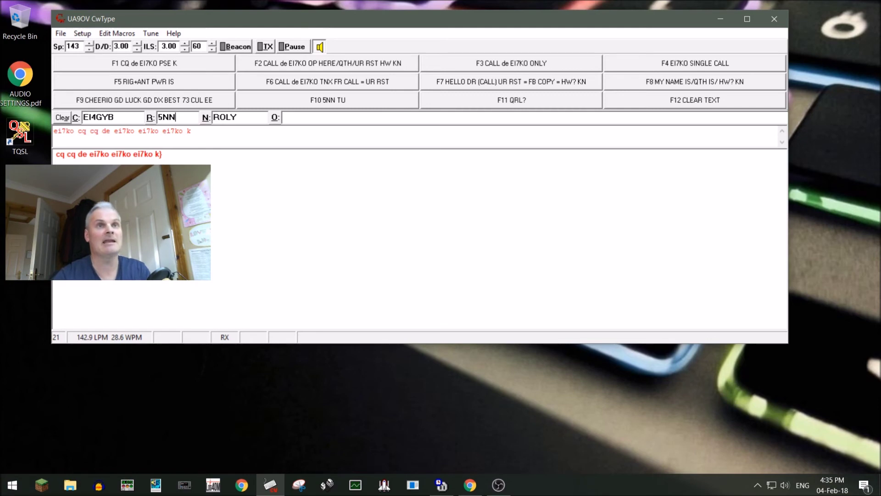
Transmit the F2 macro with operator, QTH and RST, pausing the sending partway and resuming it.
left_click(335, 65)
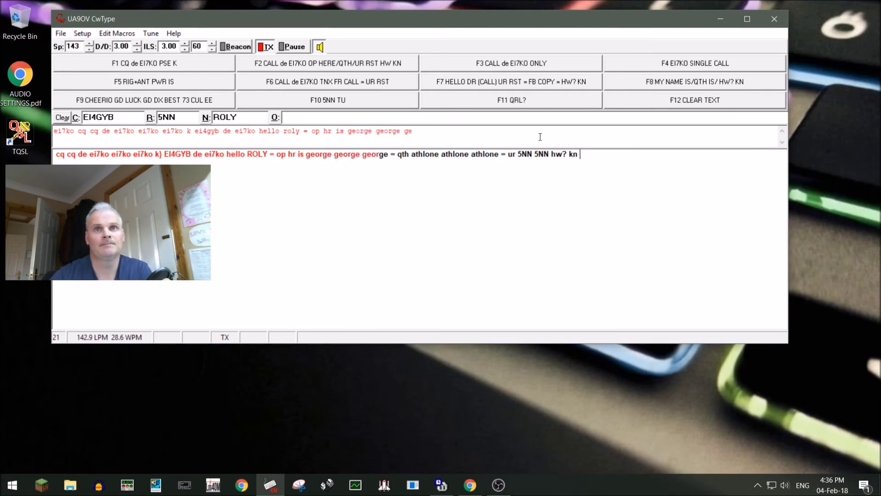
left_click(293, 47)
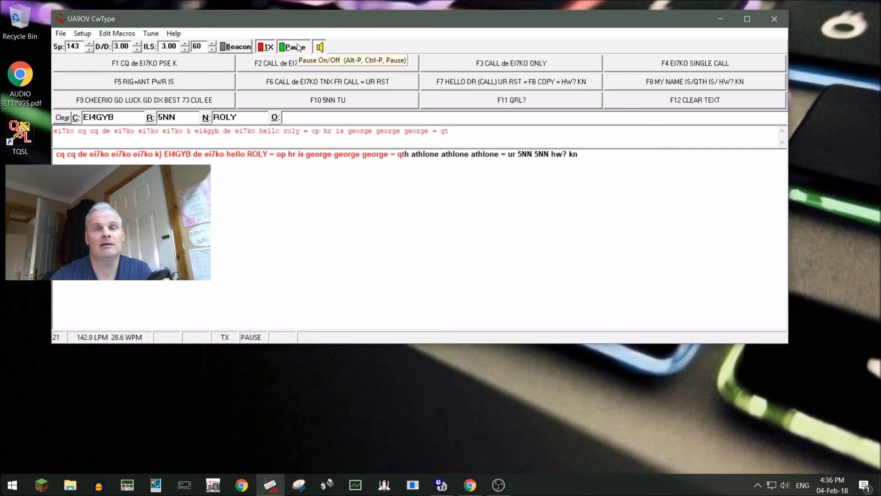
left_click(298, 47)
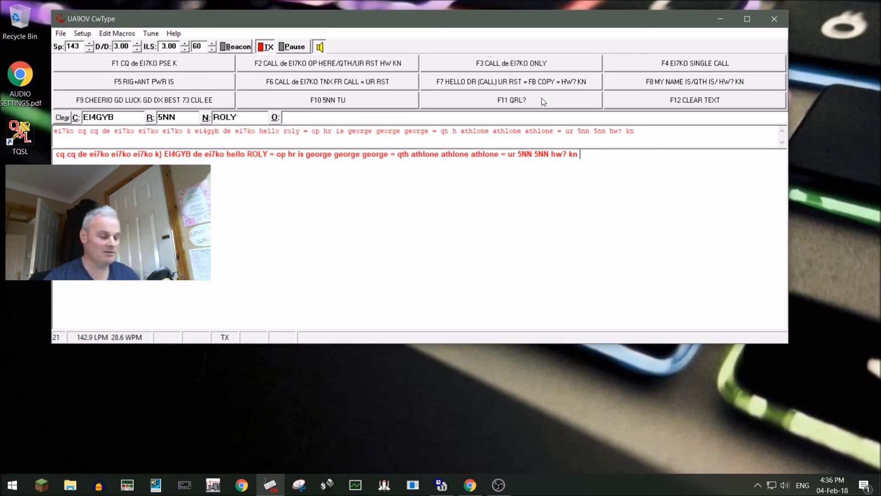
Send HEOLL, HELLO, a CQ call ending in PSE K and the station's callsign three times, and clear the contact fields.
type("HEOLL")
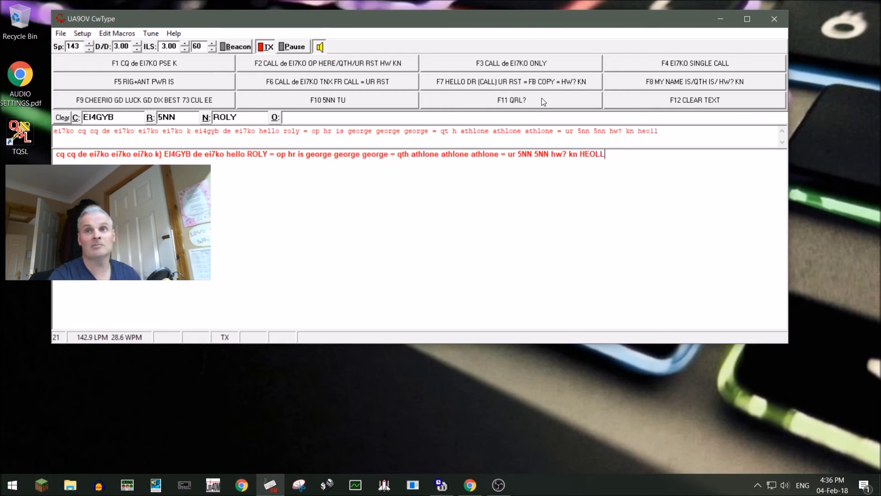
type("HELLOCQ CQ DE EI7KO PSE Kei7koei7koei7ko")
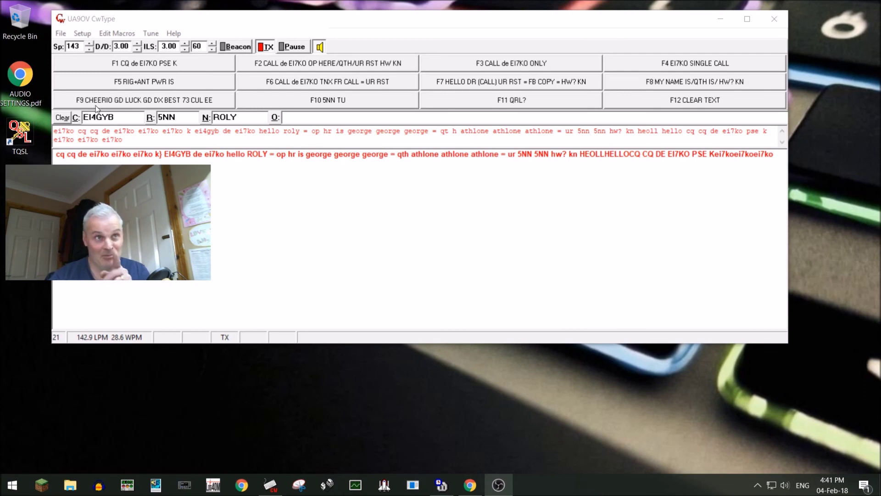
left_click(63, 118)
left_click(63, 117)
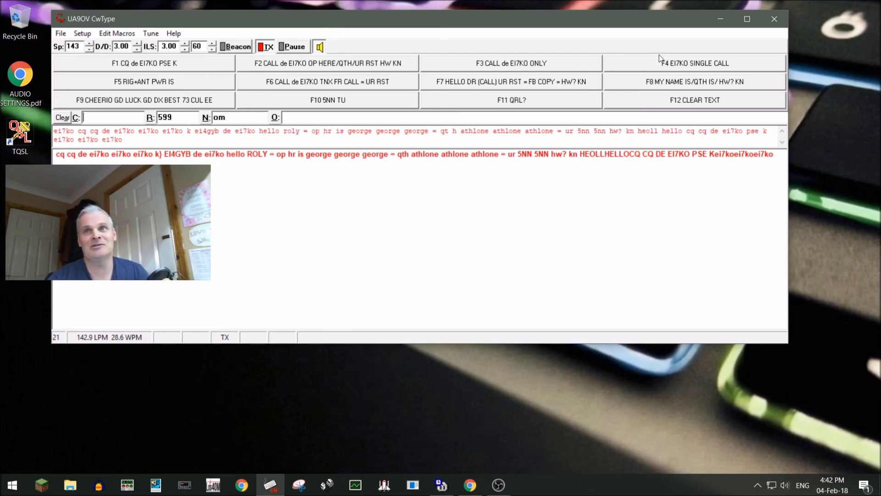
Transmit the F4 SINGLE CALL macro three times, followed by the F10 5NN TU macro.
left_click(693, 64)
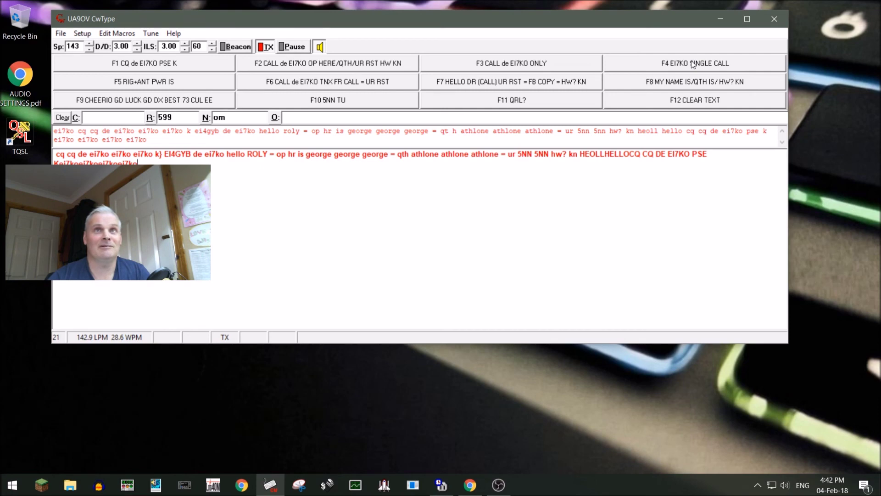
left_click(693, 64)
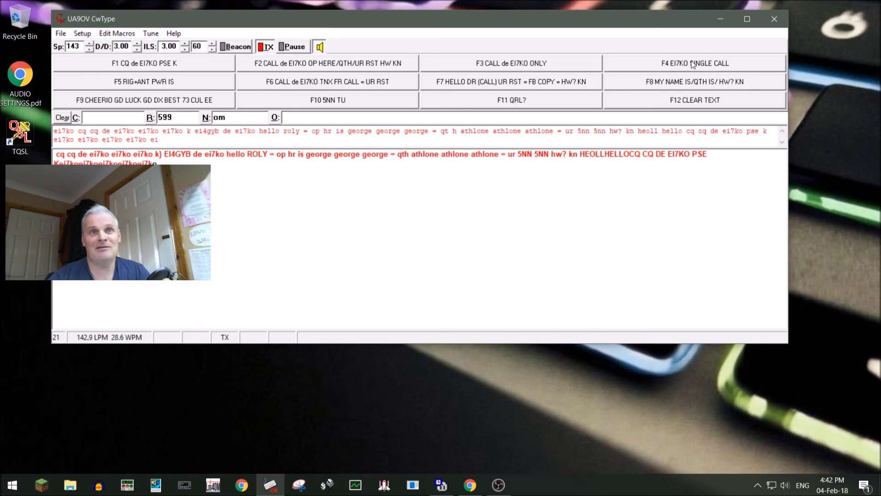
left_click(693, 64)
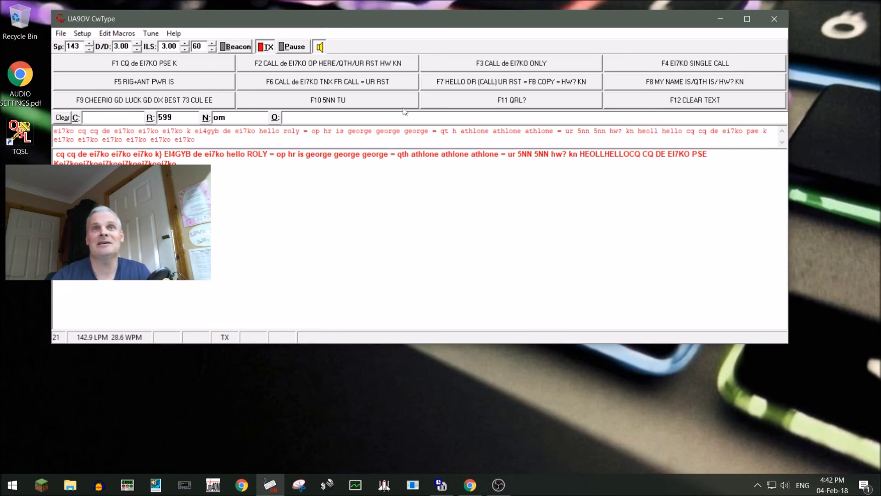
left_click(340, 103)
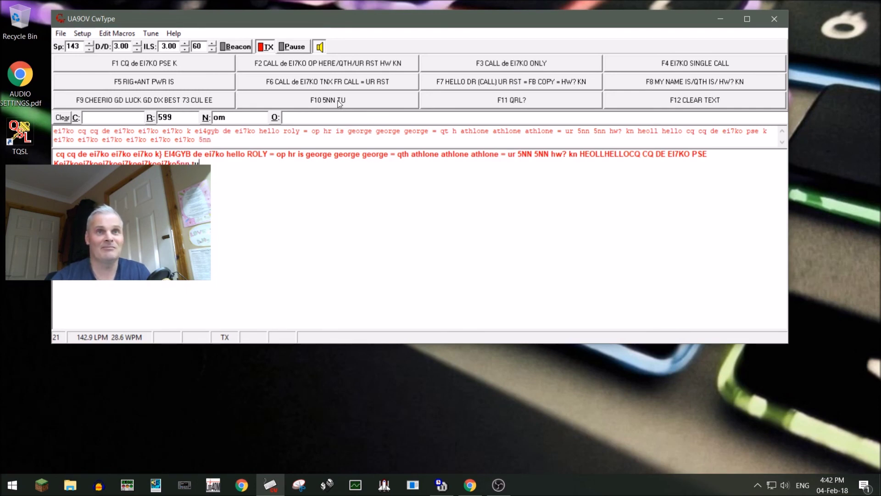